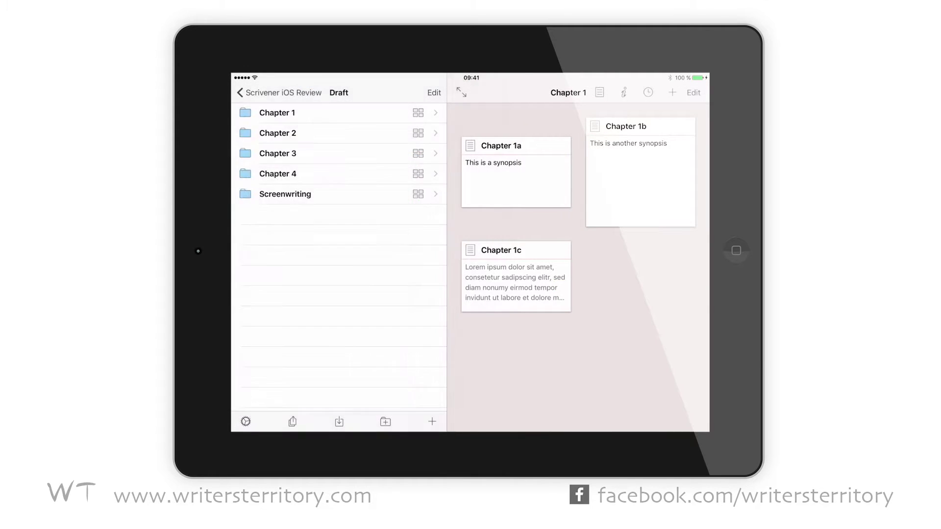
Step: Expand the Chapter 1 folder in the binder and open Chapter 1a
click(328, 113)
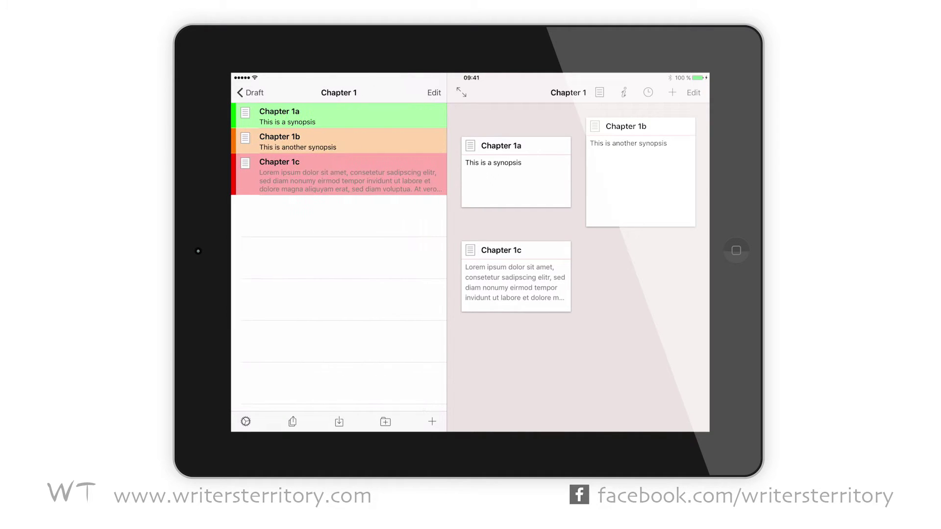
click(329, 113)
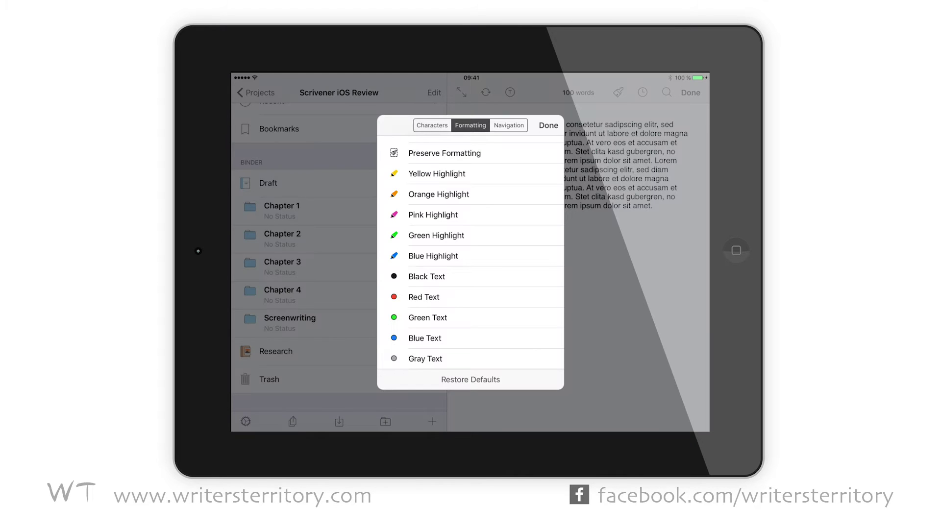
Step: Scroll through the Formatting toolbar customisation list to review it
scroll(471, 255, down, 1)
scroll(470, 254, up, 10)
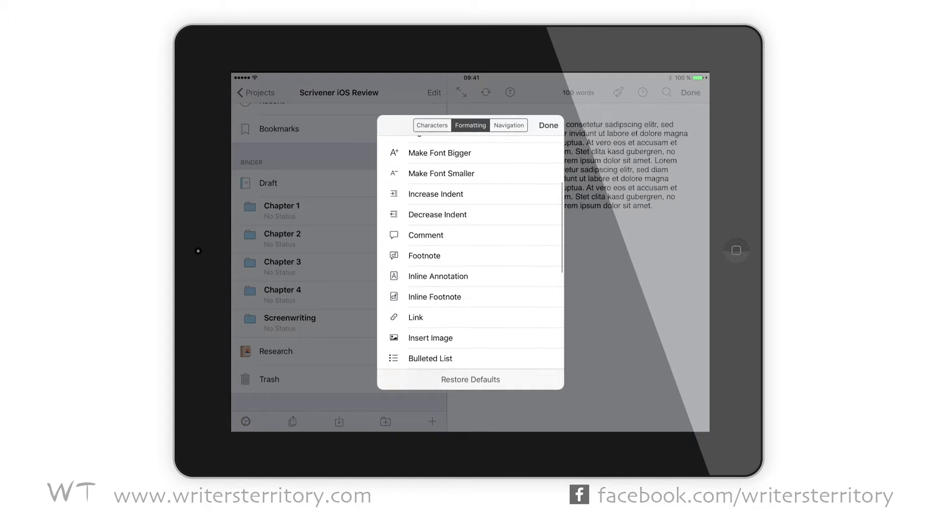
scroll(470, 255, up, 5)
scroll(471, 255, up, 2)
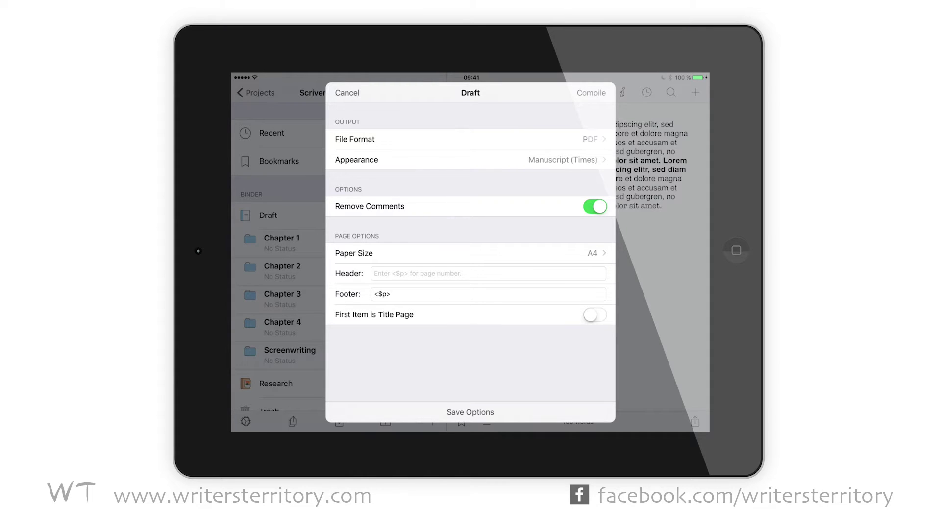
Step: Open the compile appearance list and scroll through the available appearances
click(356, 160)
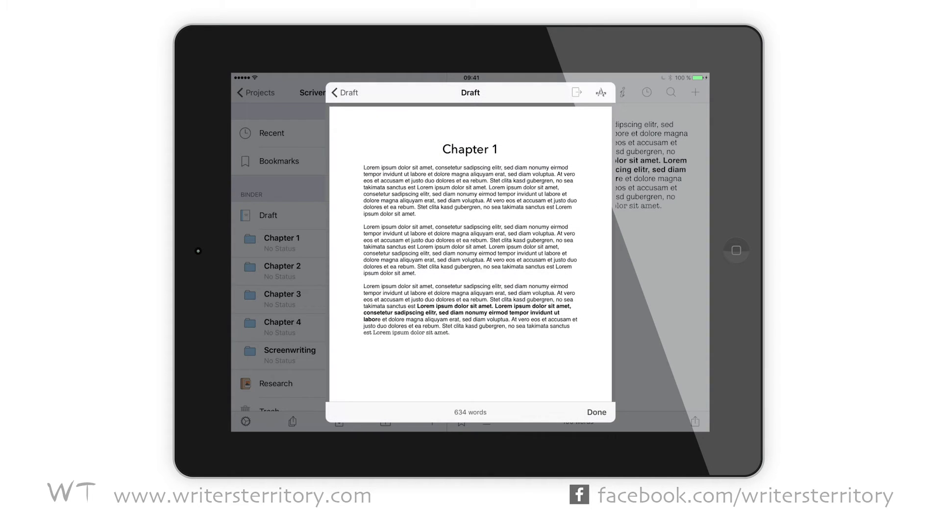
scroll(470, 254, down, 10)
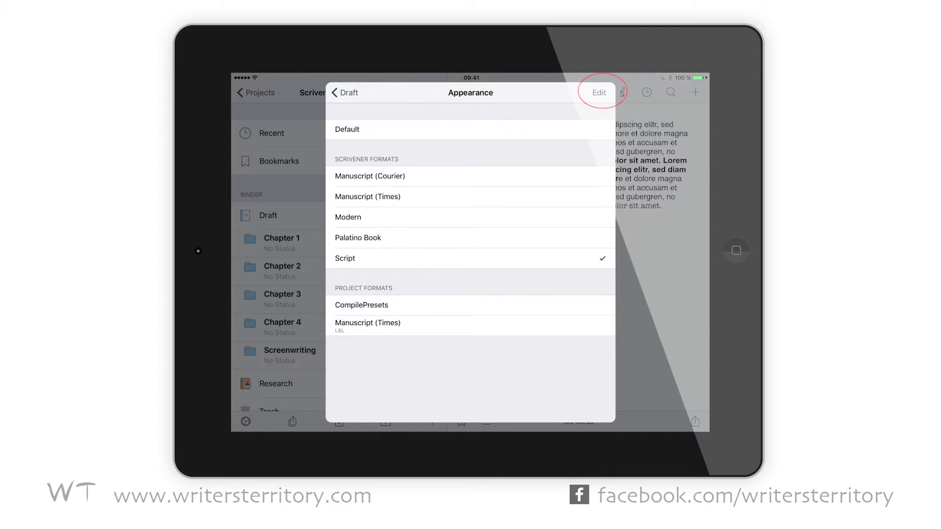
Step: Select Manuscript (Courier) in the appearance list's edit mode and duplicate it
click(598, 92)
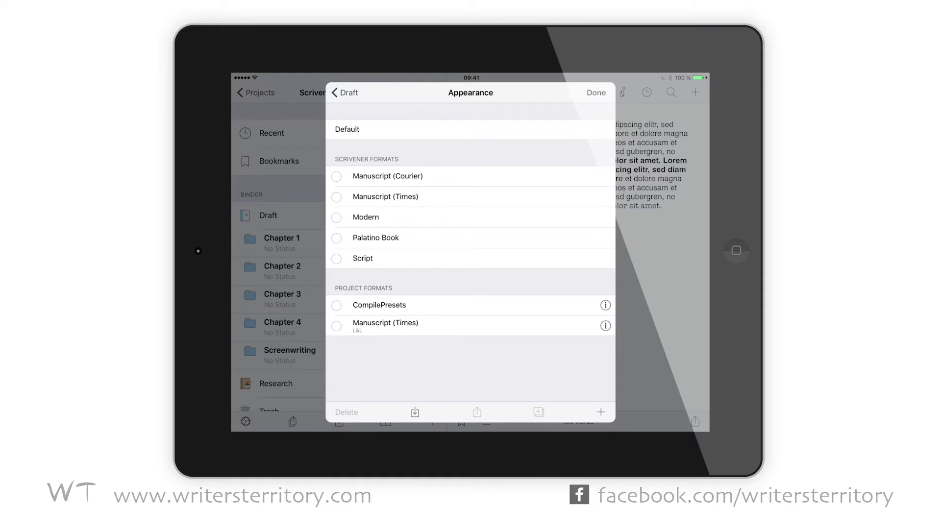
click(336, 176)
click(538, 412)
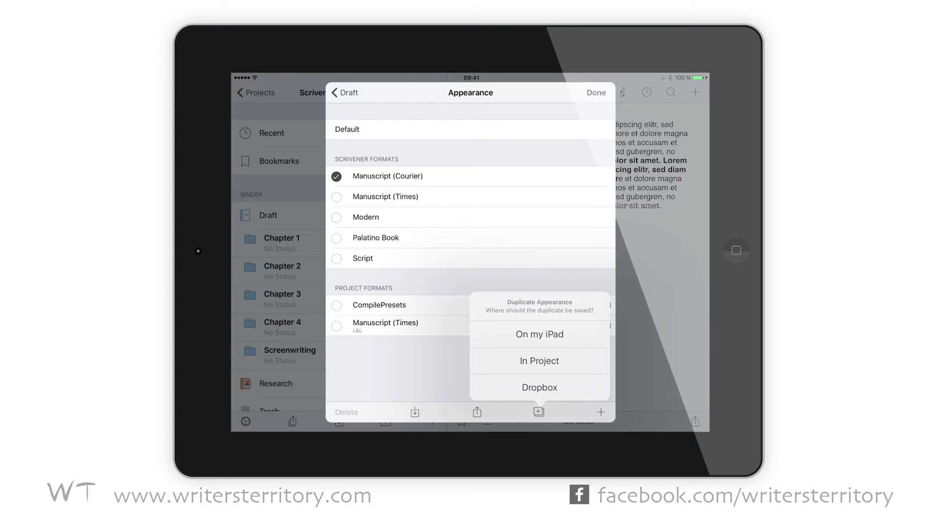
Step: Save the Manuscript (Courier) copy in the project with default font size changed to 11pt
click(539, 361)
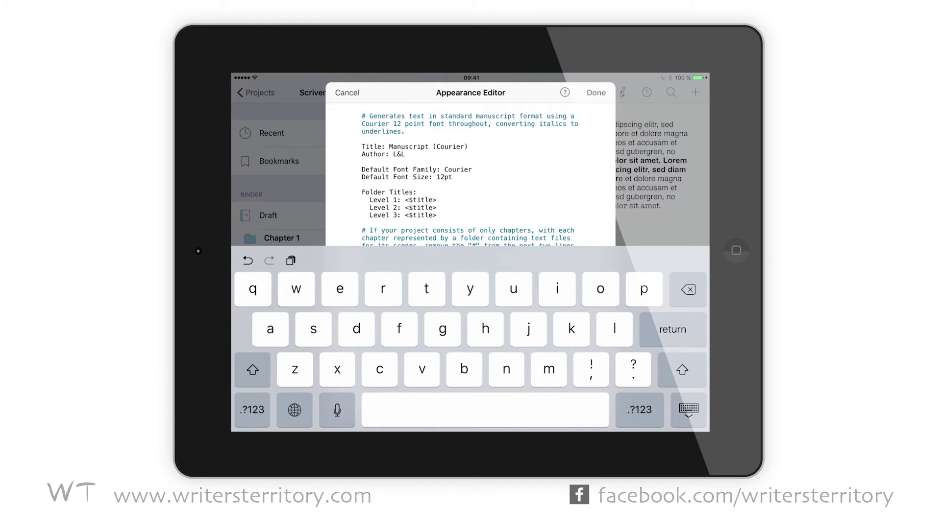
drag(470, 177, 444, 177)
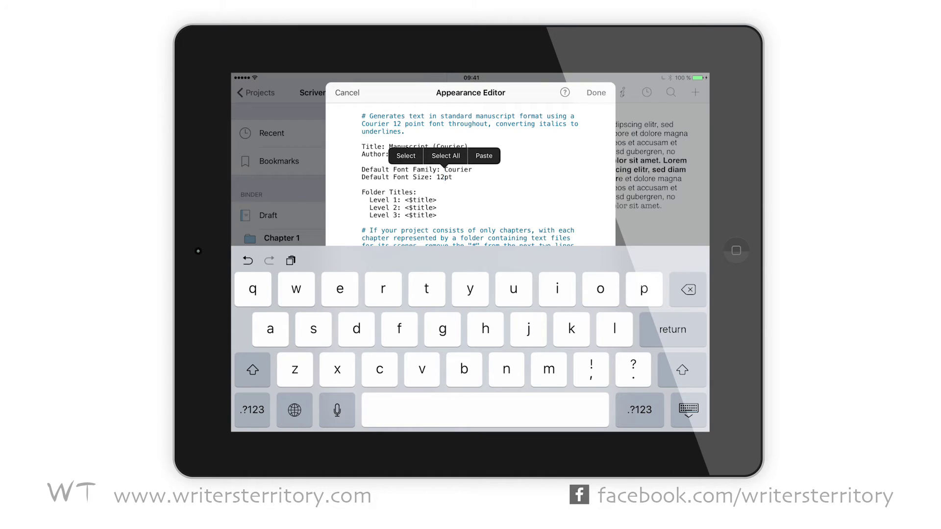
key(BackSpace)
click(639, 410)
text(1)
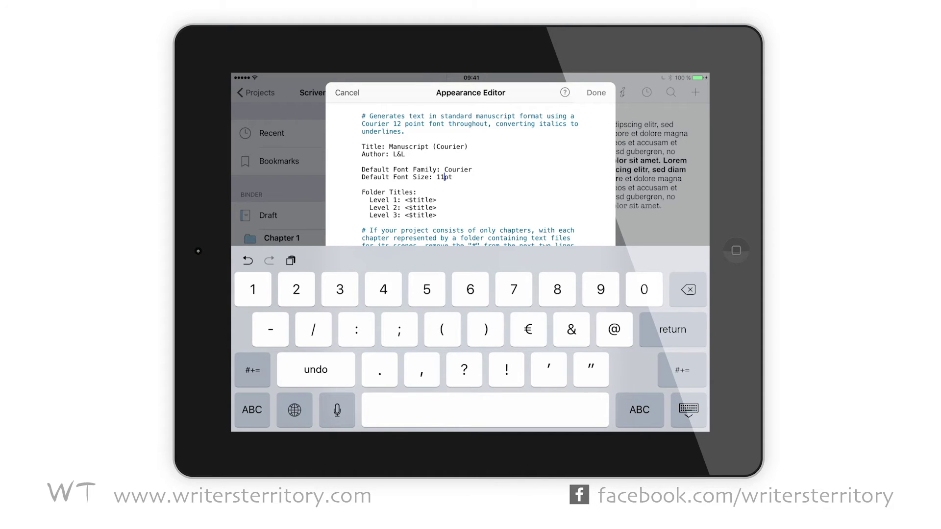
click(688, 410)
click(595, 93)
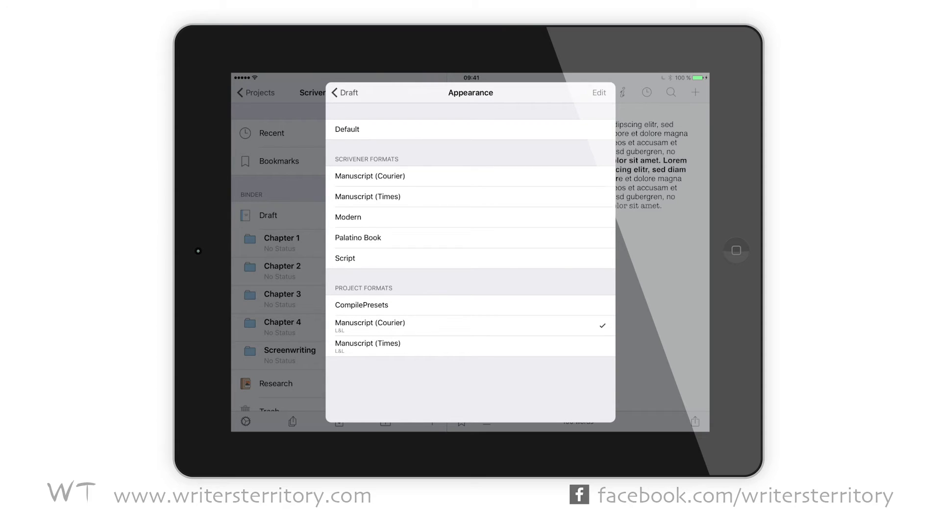
Step: Put the compile appearance list back into edit mode
click(599, 93)
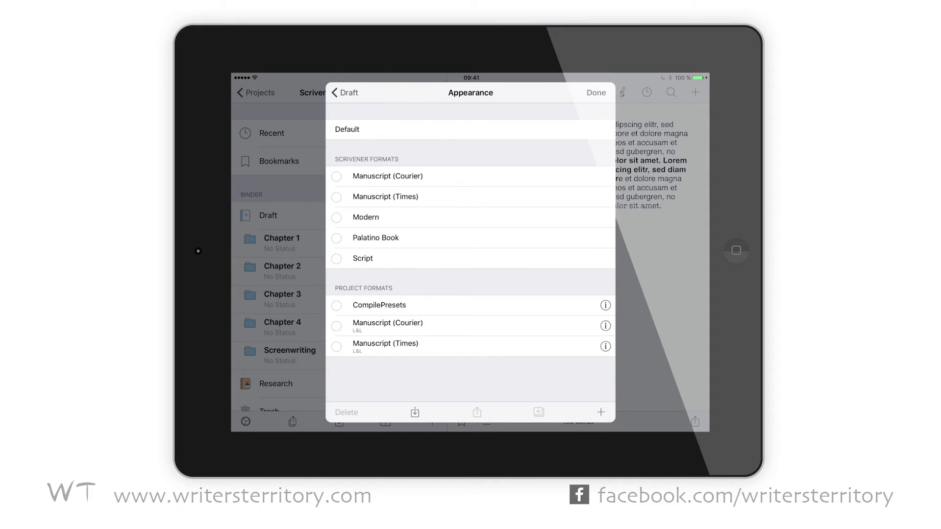
Step: Create a new in-project appearance titled 'Test Compile' and view the appearances help
click(601, 412)
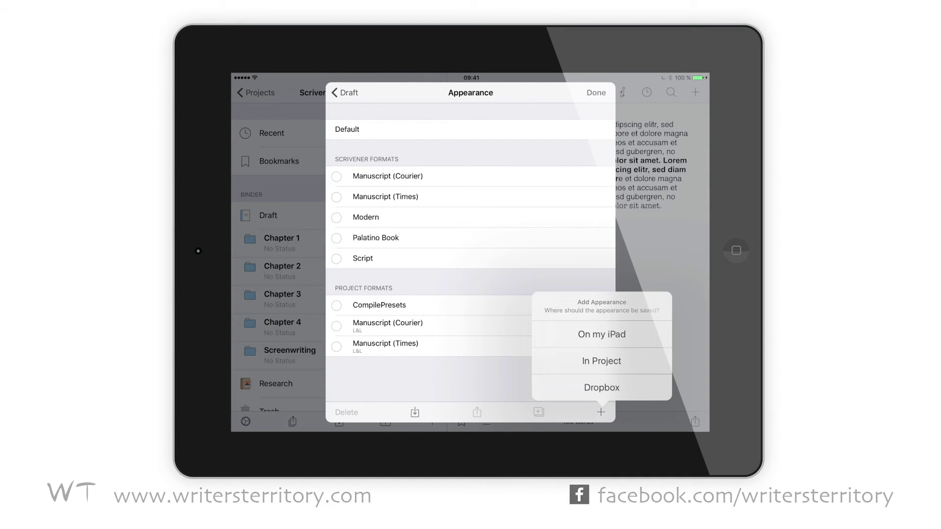
click(601, 334)
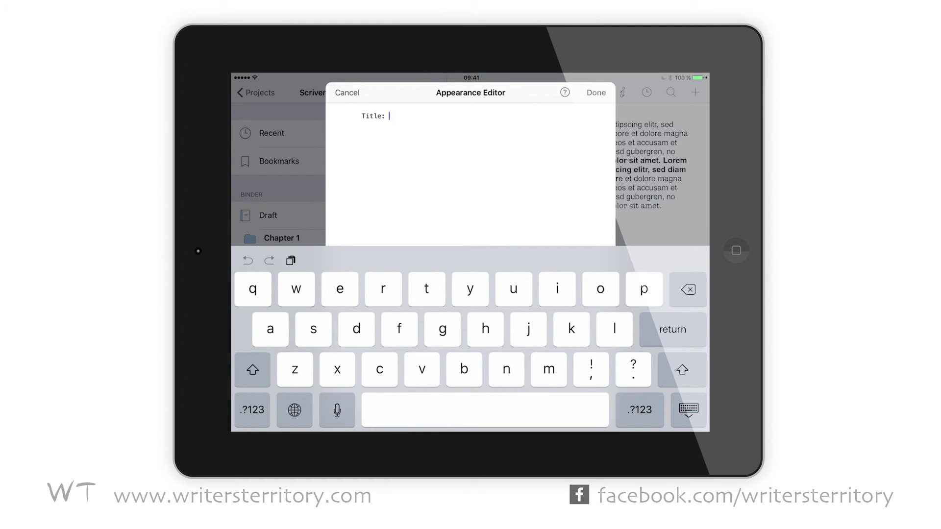
text(Te)
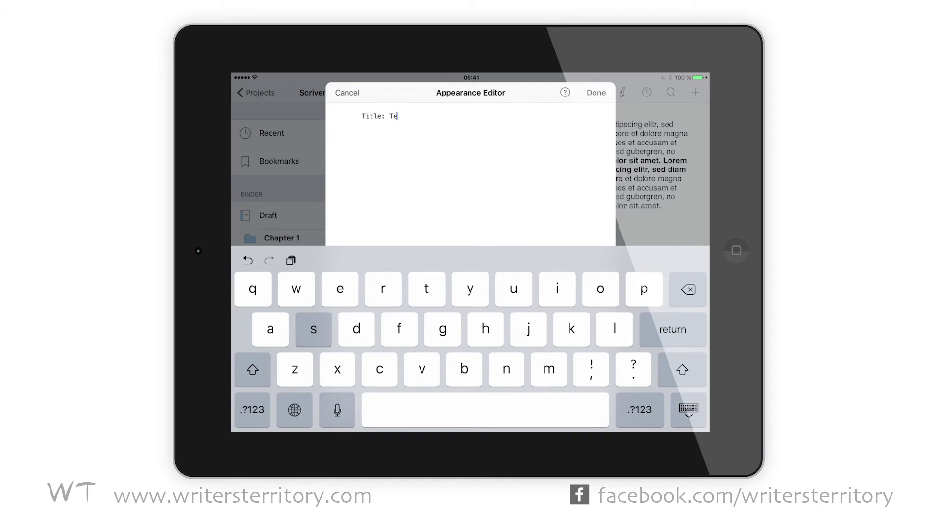
text(st C)
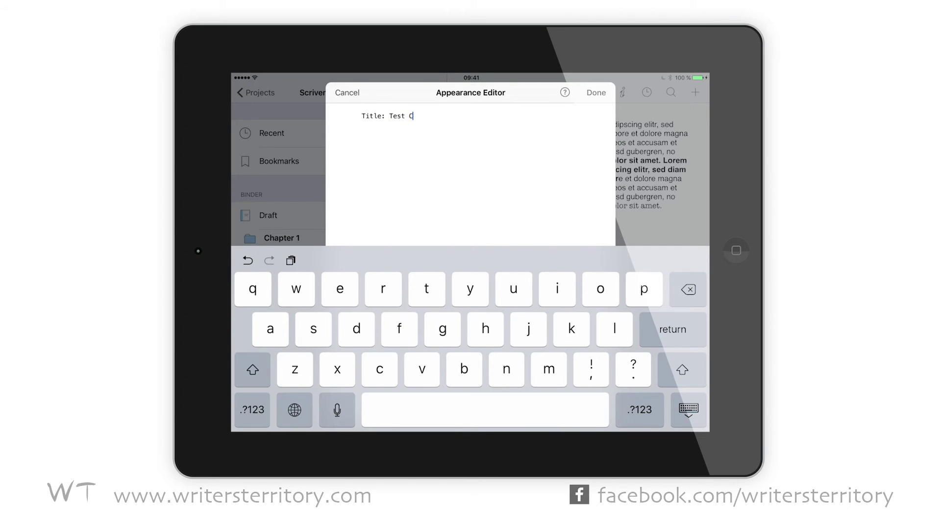
text(ompile)
click(565, 92)
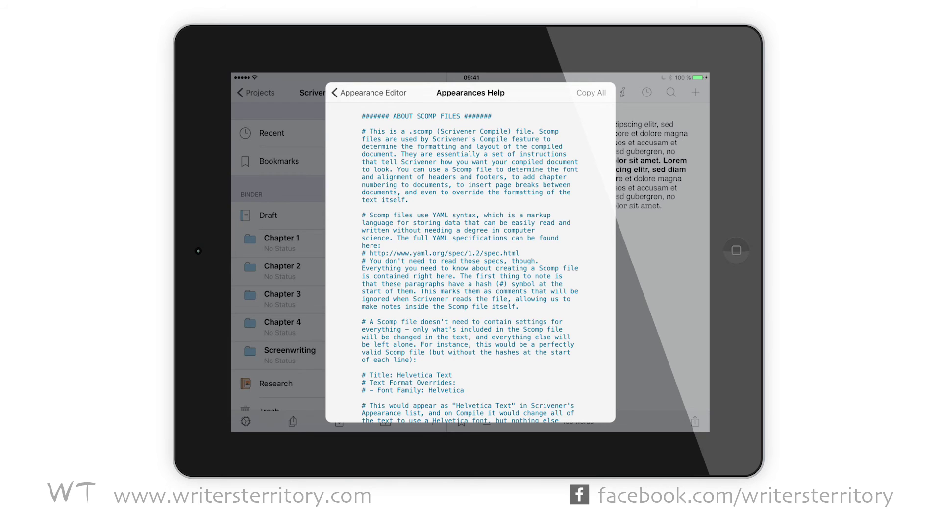
Step: Return to the Appearance Editor and add an empty line after 'Title: Test Compile'
click(370, 93)
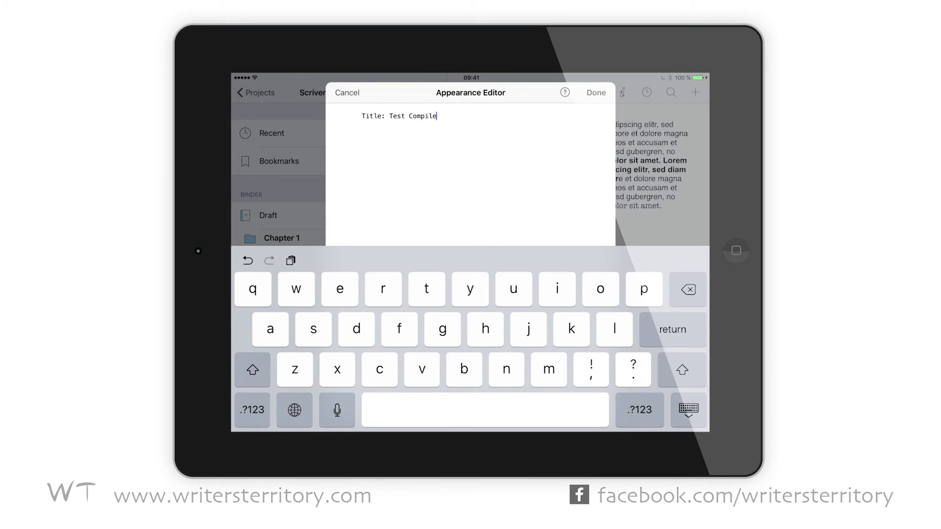
key(Return)
click(361, 132)
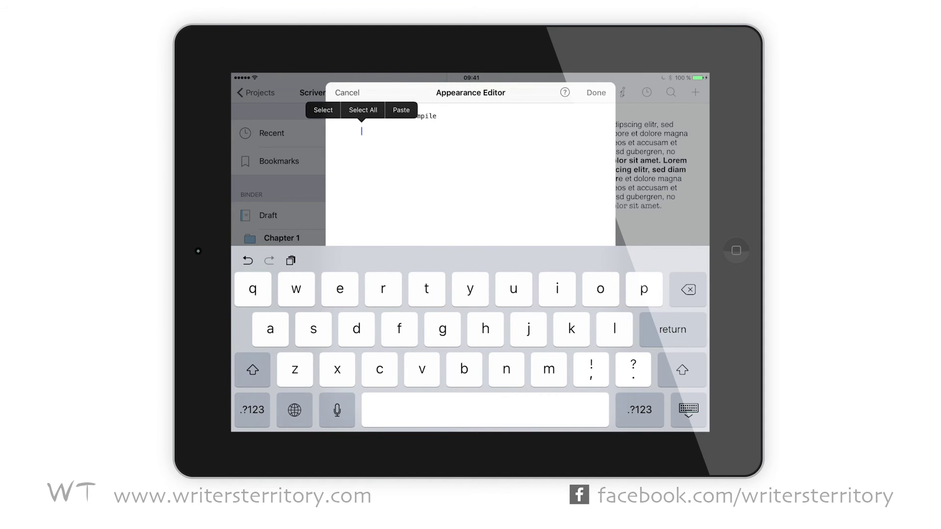
Step: Paste the SCOMP template, starting with ABOUT SCOMP FILES, under the title and scroll through it
click(401, 109)
click(688, 410)
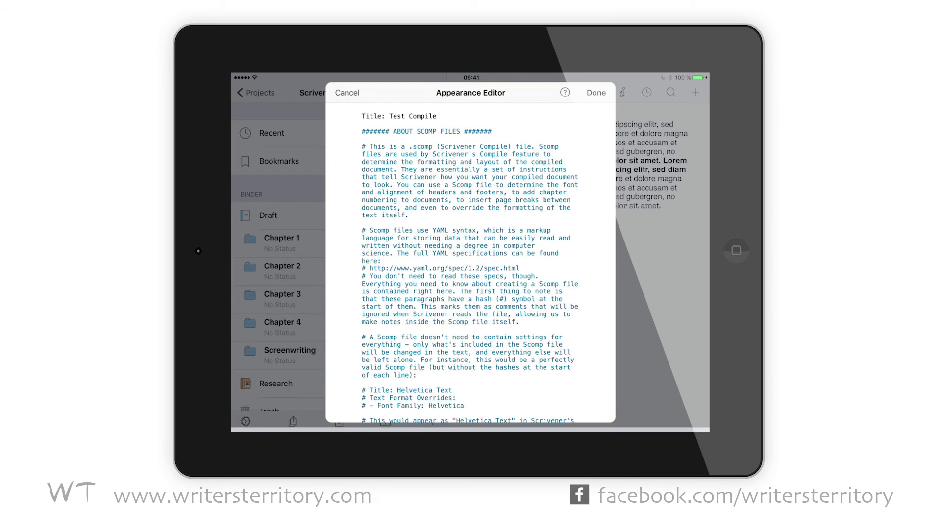
scroll(470, 259, down, 3)
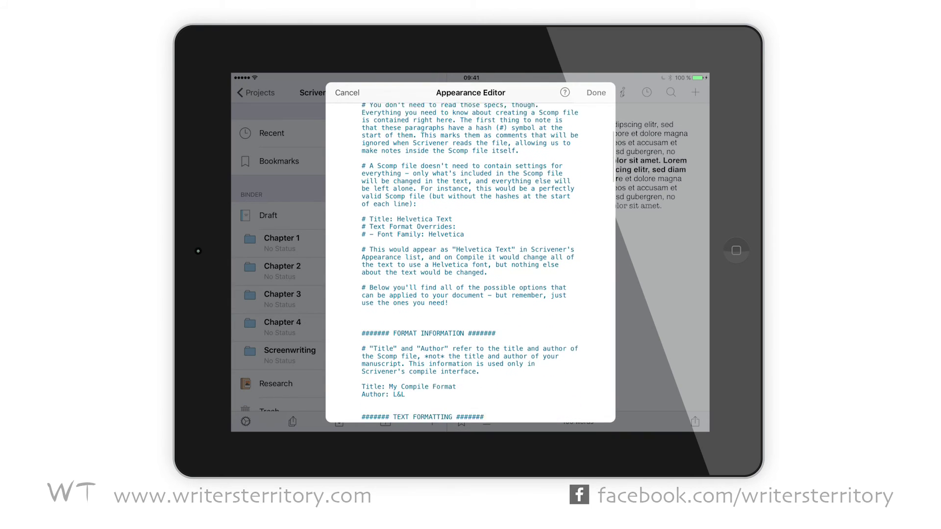
scroll(471, 259, down, 5)
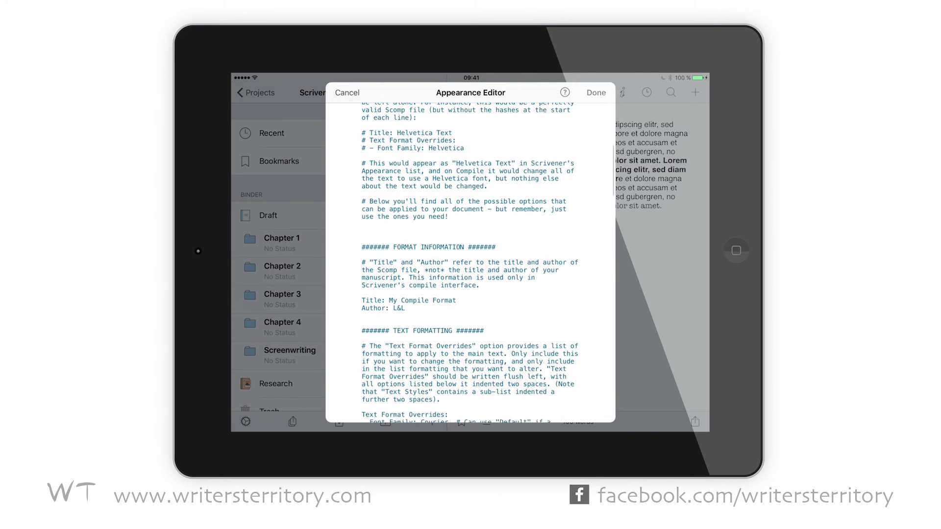
scroll(470, 260, down, 5)
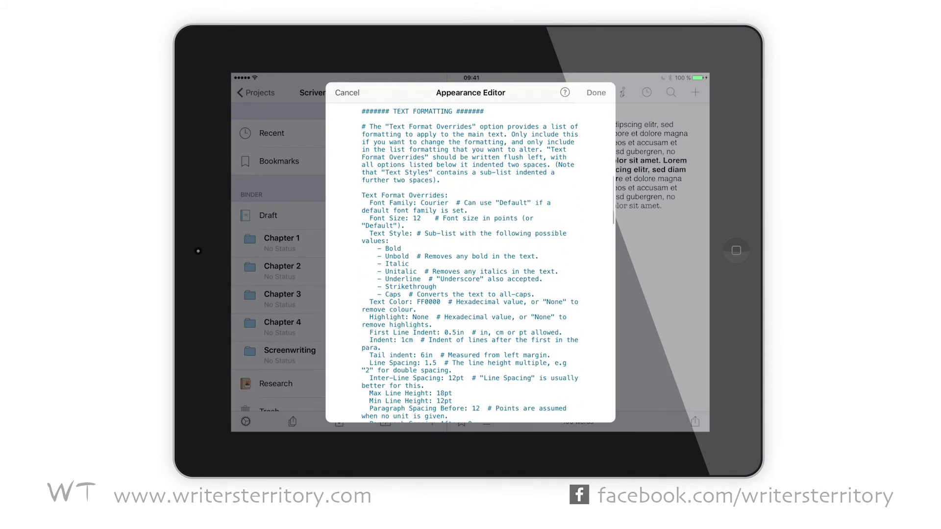
scroll(470, 260, down, 5)
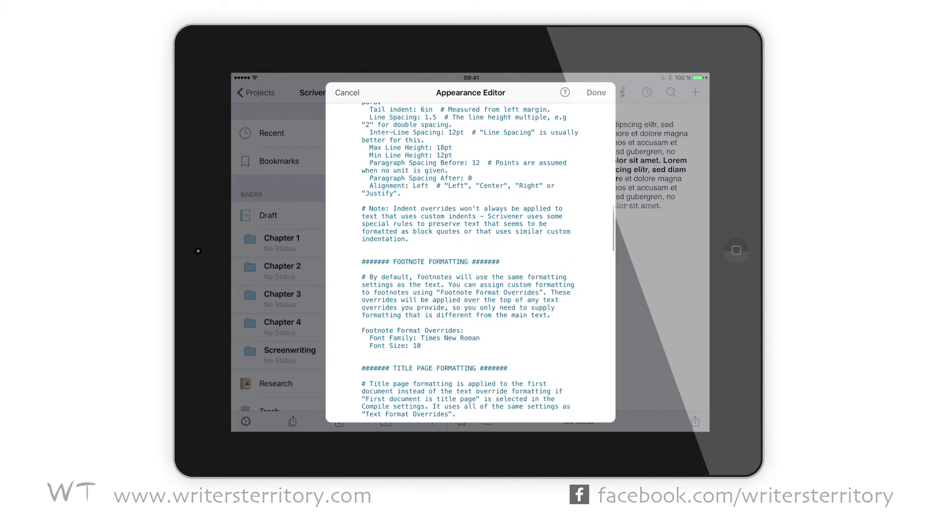
scroll(470, 259, down, 1)
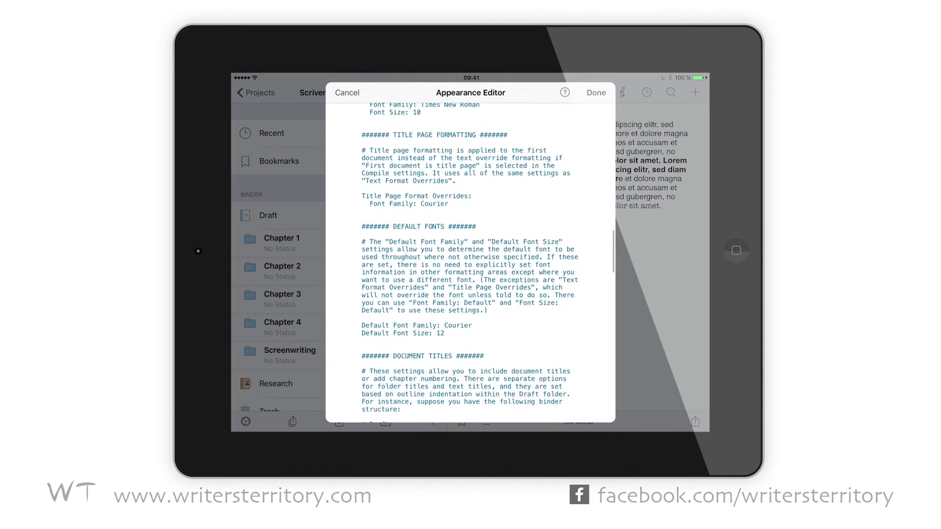
scroll(470, 259, down, 1)
scroll(470, 260, down, 2)
scroll(470, 259, down, 2)
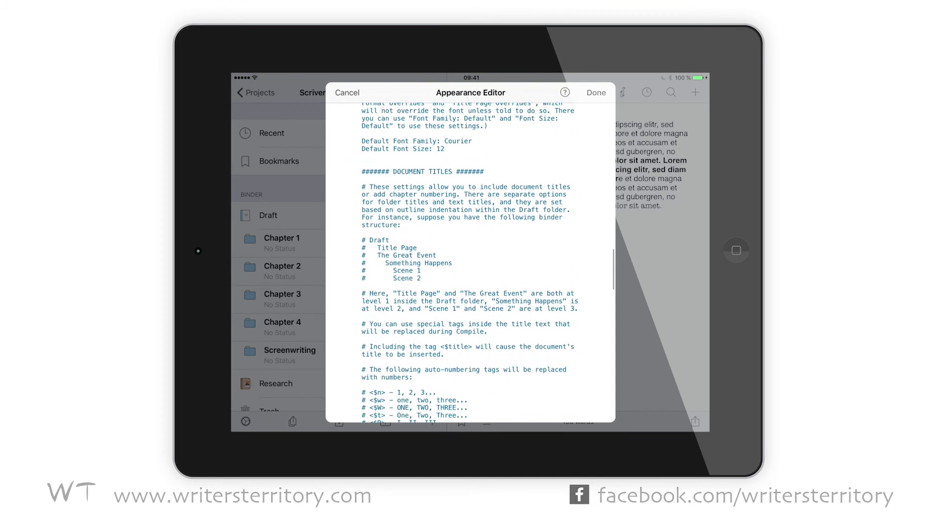
scroll(470, 259, down, 1)
scroll(470, 260, down, 2)
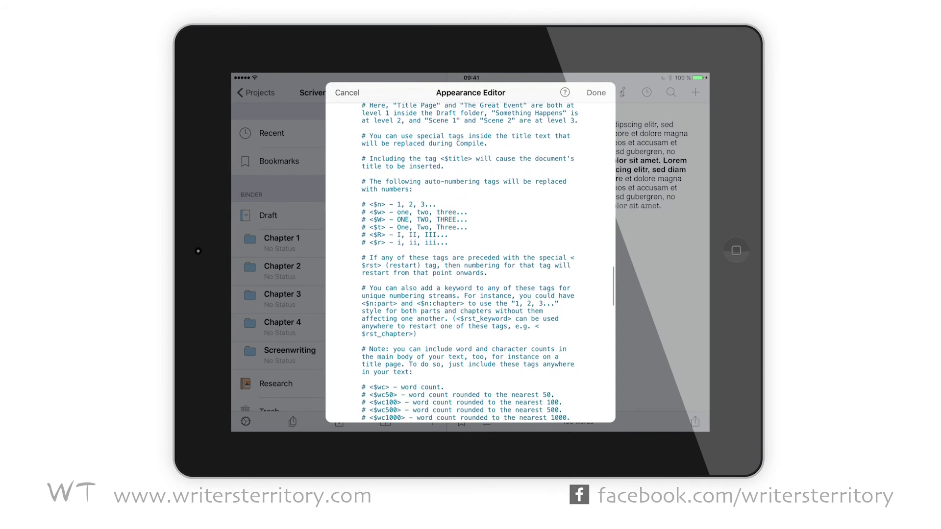
scroll(471, 260, down, 1)
scroll(470, 260, down, 1)
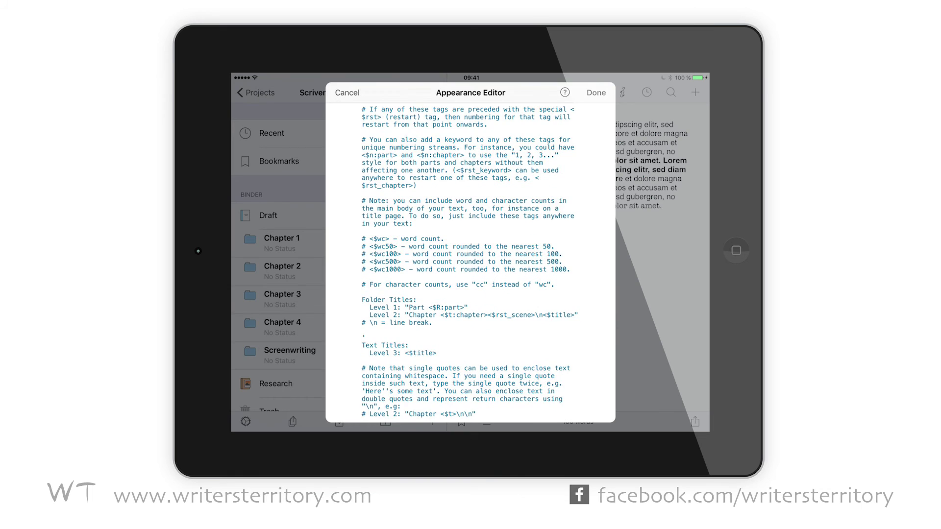
scroll(470, 259, down, 1)
scroll(470, 259, down, 1)
scroll(470, 259, down, 1)
scroll(471, 260, down, 1)
scroll(470, 260, down, 3)
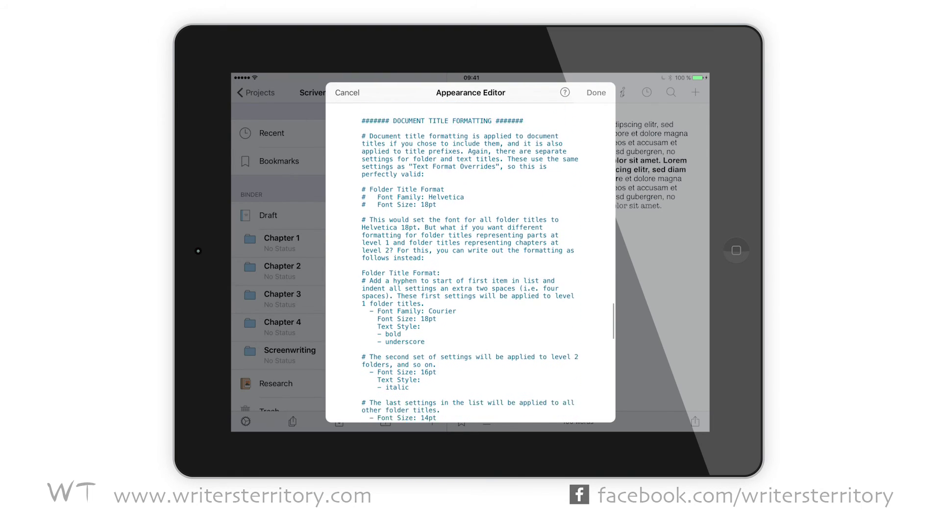
scroll(471, 259, down, 2)
scroll(470, 260, down, 2)
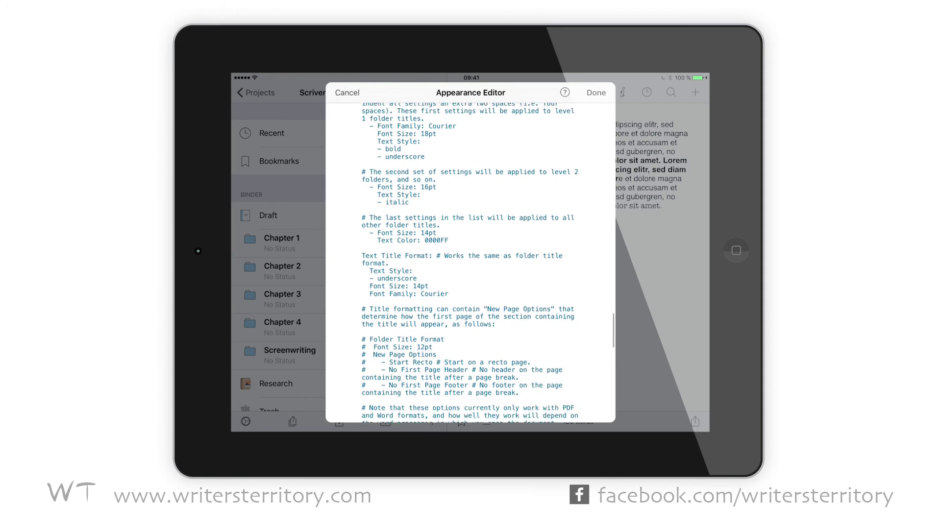
scroll(471, 259, down, 1)
scroll(471, 259, down, 2)
scroll(470, 260, down, 1)
scroll(471, 259, down, 1)
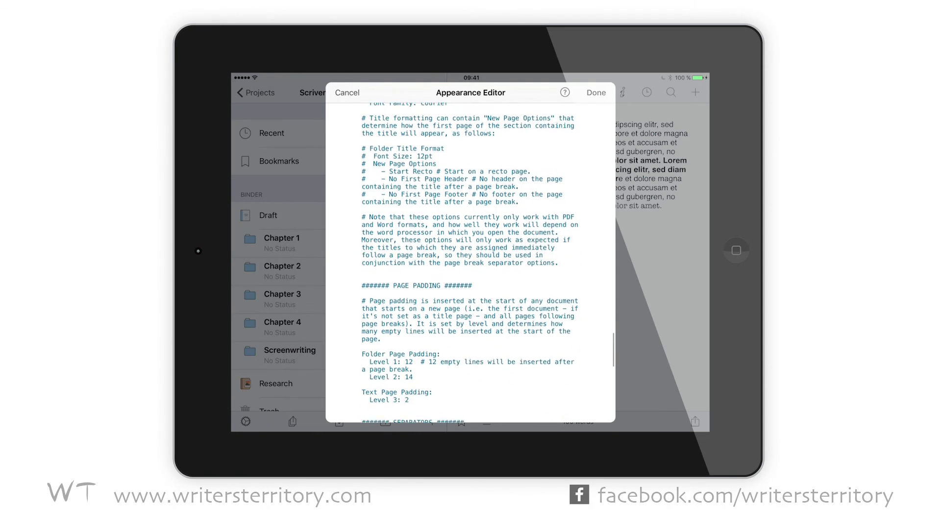
scroll(470, 260, down, 2)
scroll(470, 259, down, 1)
scroll(470, 260, down, 1)
scroll(471, 259, down, 1)
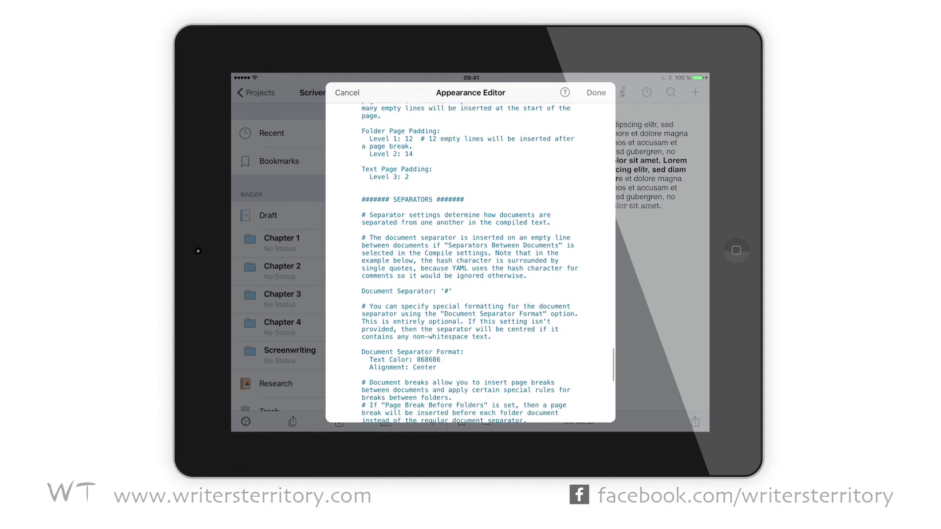
scroll(470, 260, down, 1)
scroll(470, 260, down, 1)
scroll(470, 262, down, 2)
scroll(470, 262, down, 1)
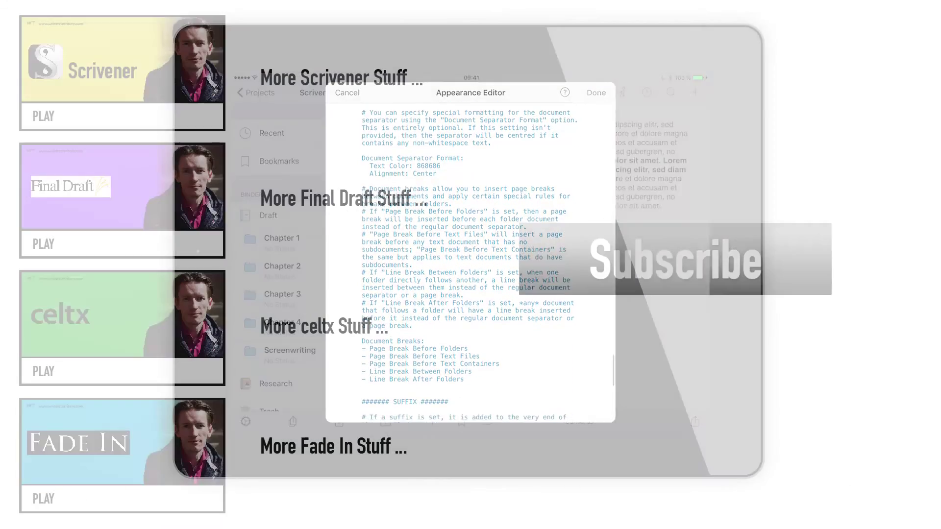